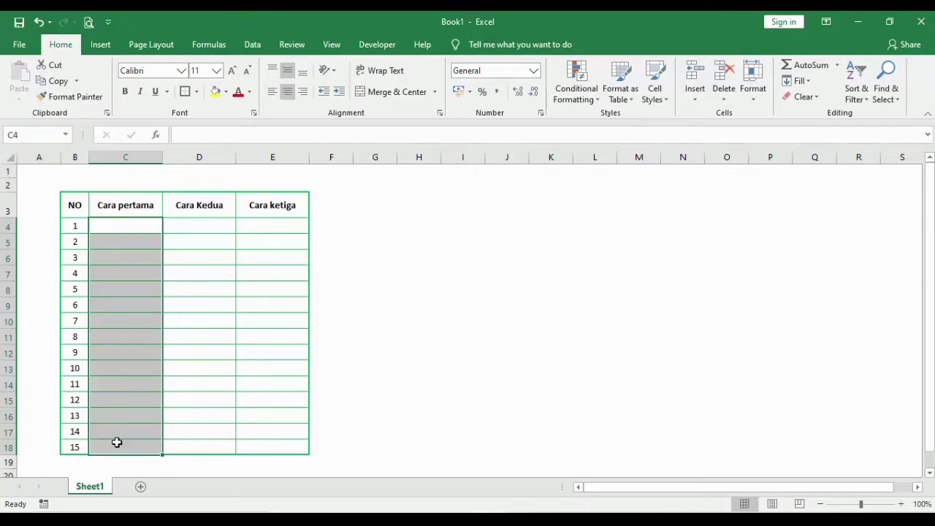
Set the font of the selected cells C4:C18 in the Cara pertama column to Wingdings 2.
left_click(181, 71)
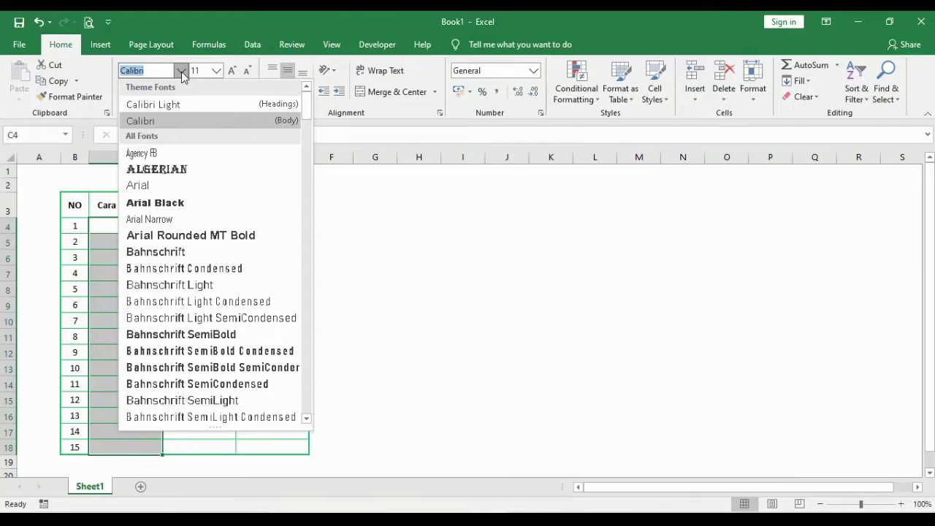
type("Wing")
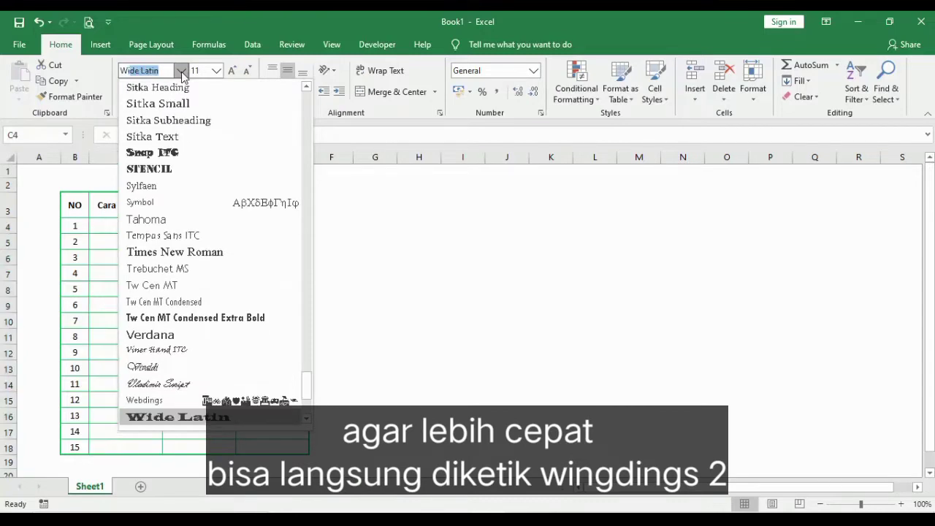
type("dings 2")
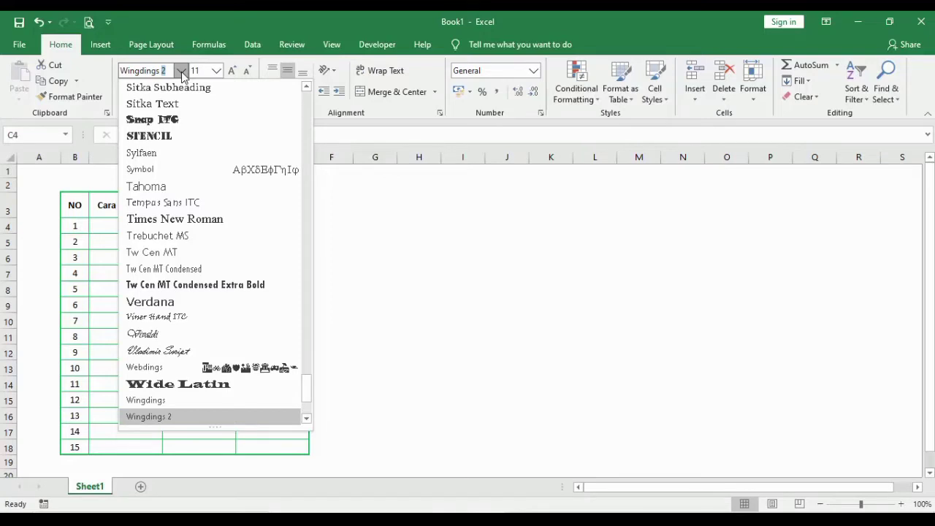
left_click(187, 416)
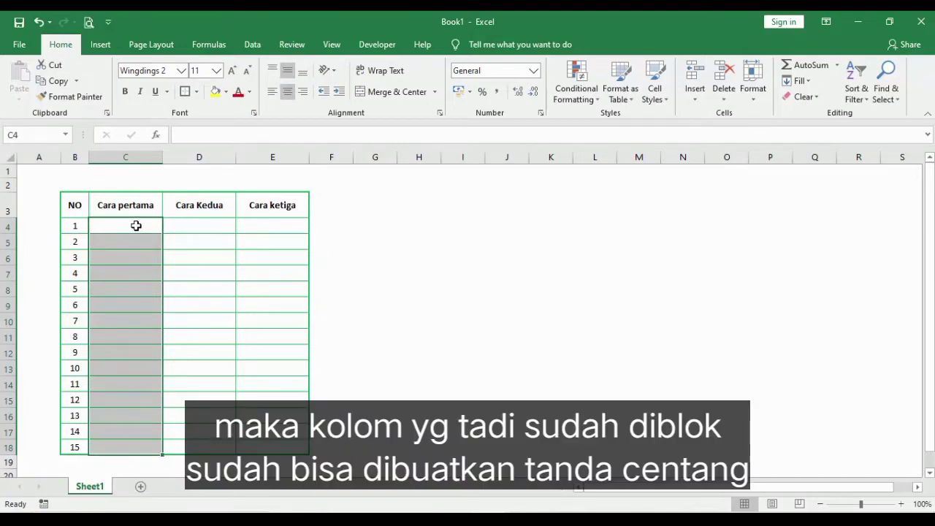
Enter check marks in cells C4, C5 and C6 using a capital P in each.
left_click(136, 226)
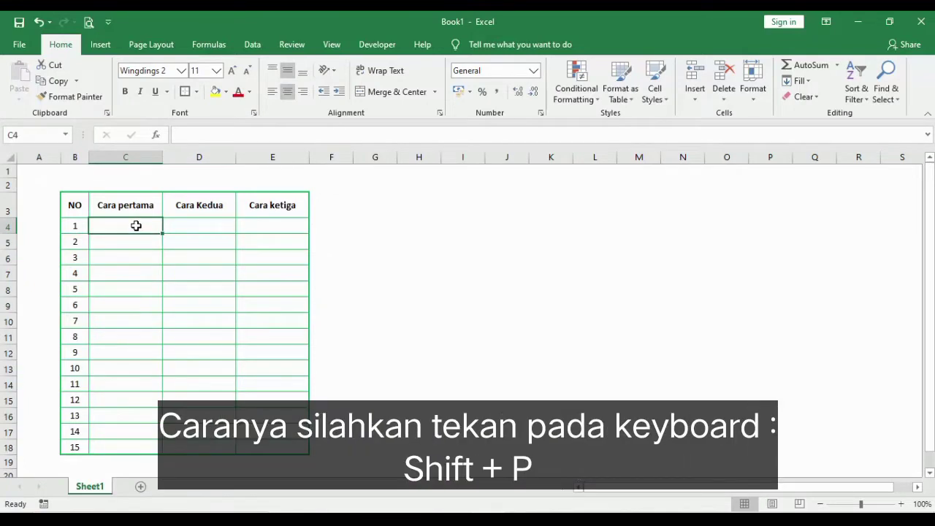
type("P")
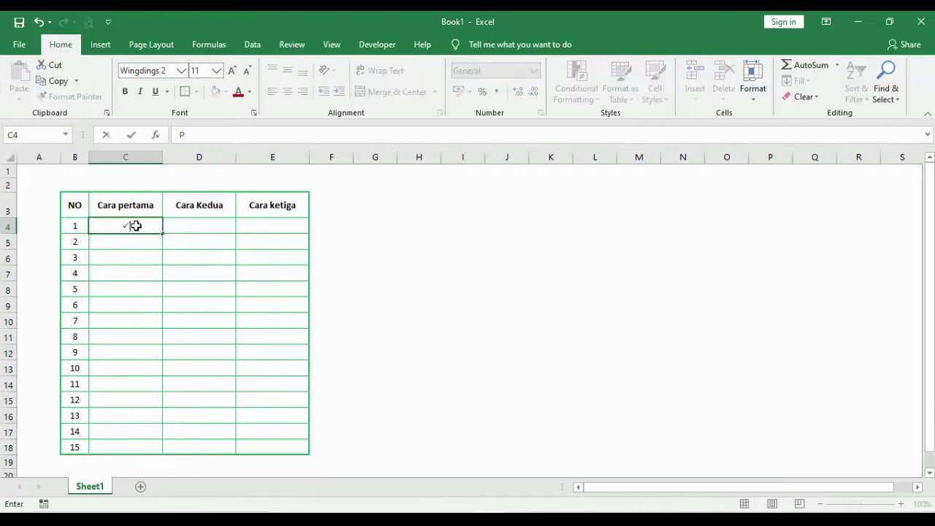
left_click(136, 240)
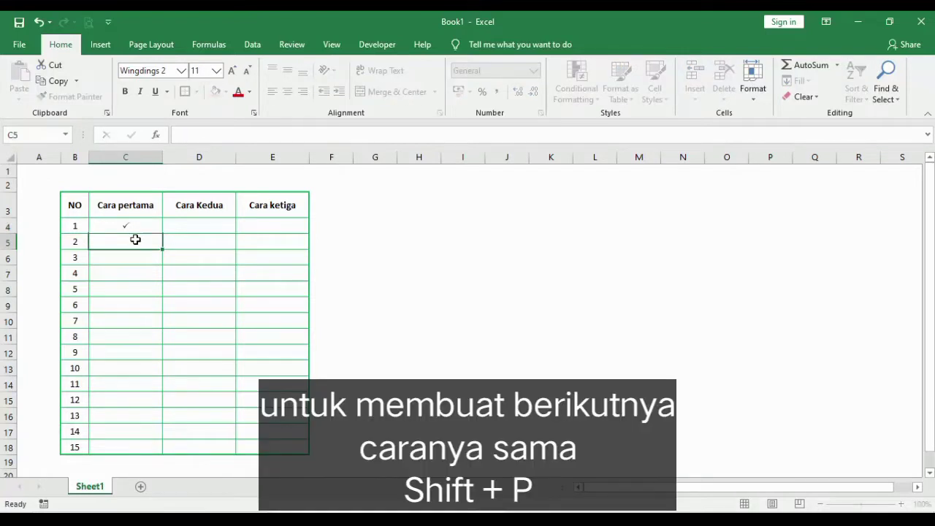
type("P")
left_click(130, 259)
type("P")
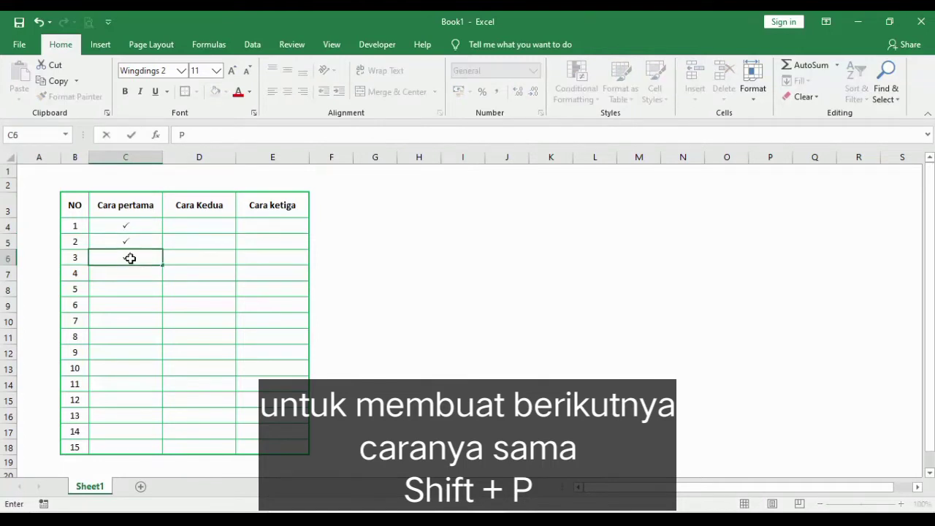
Enter cross marks (capital O) in C7 and C8 and check marks (capital P) in C9 and C10.
left_click(141, 274)
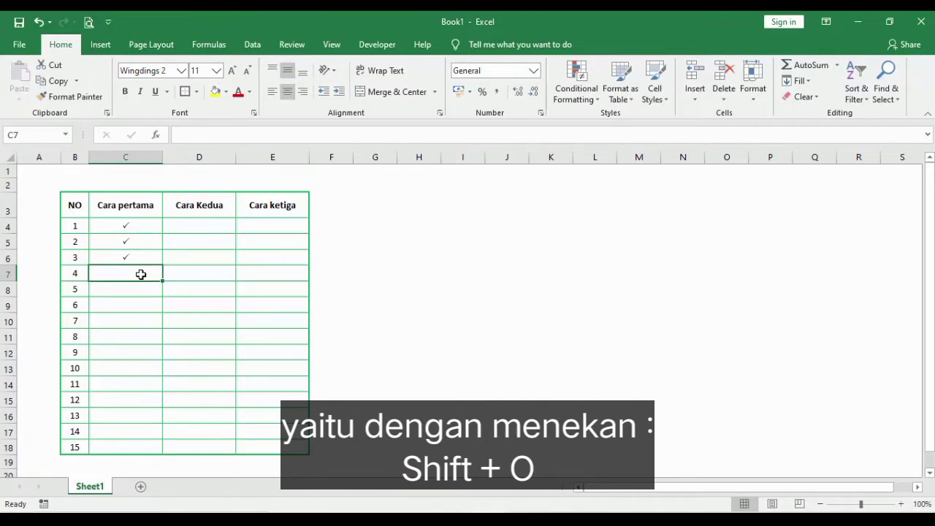
type("O")
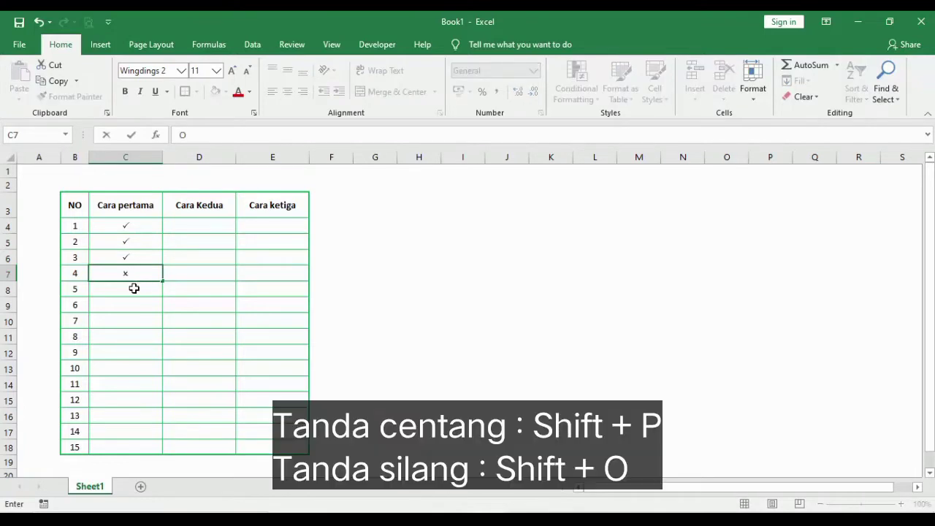
left_click(134, 289)
type("O")
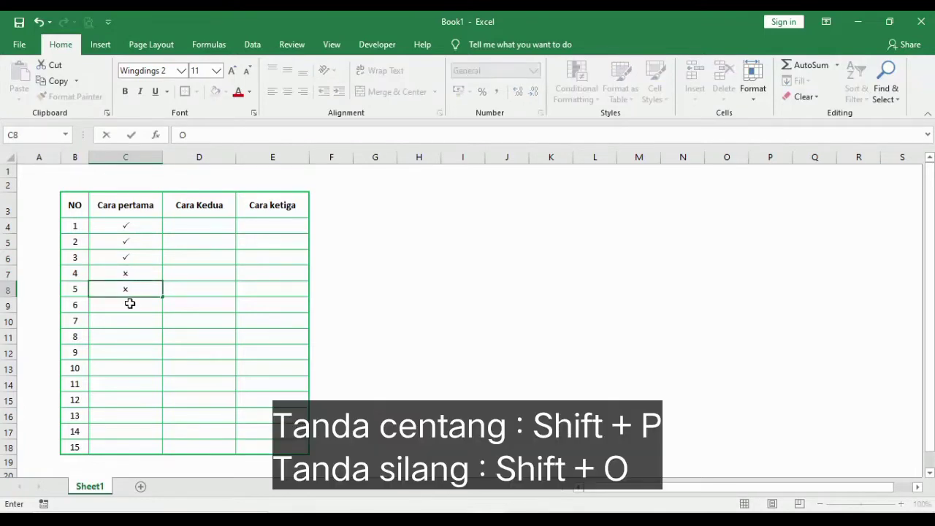
left_click(129, 303)
type("P")
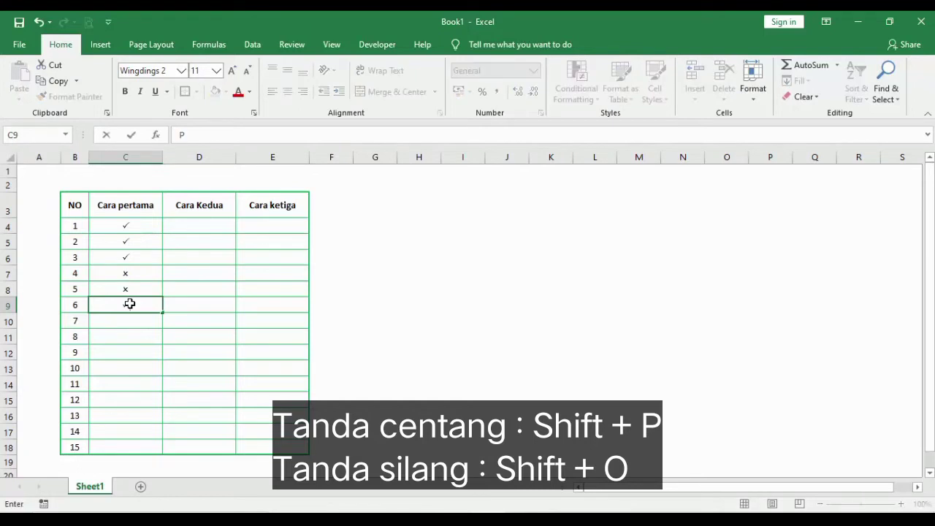
left_click(126, 321)
type("P")
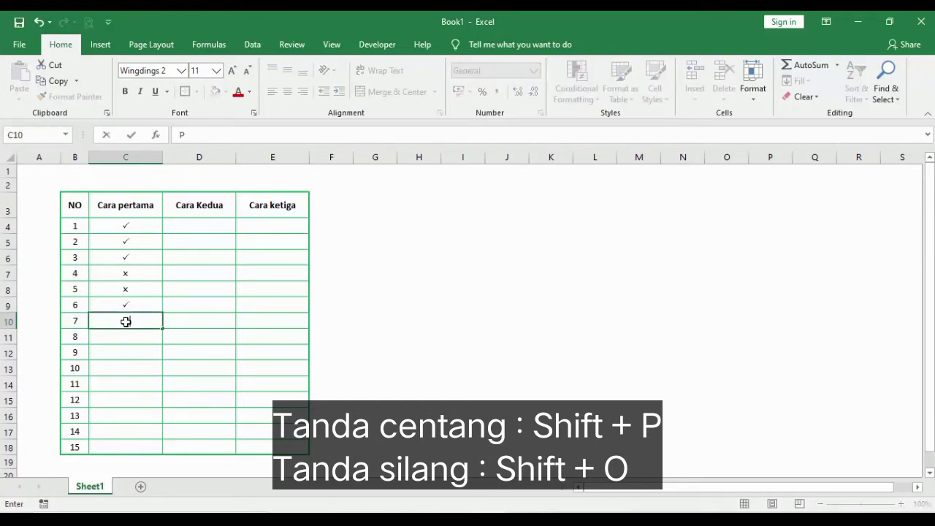
Fill C11:C14 with cross marks (capital O) and C15 with a check mark (capital P).
left_click(128, 339)
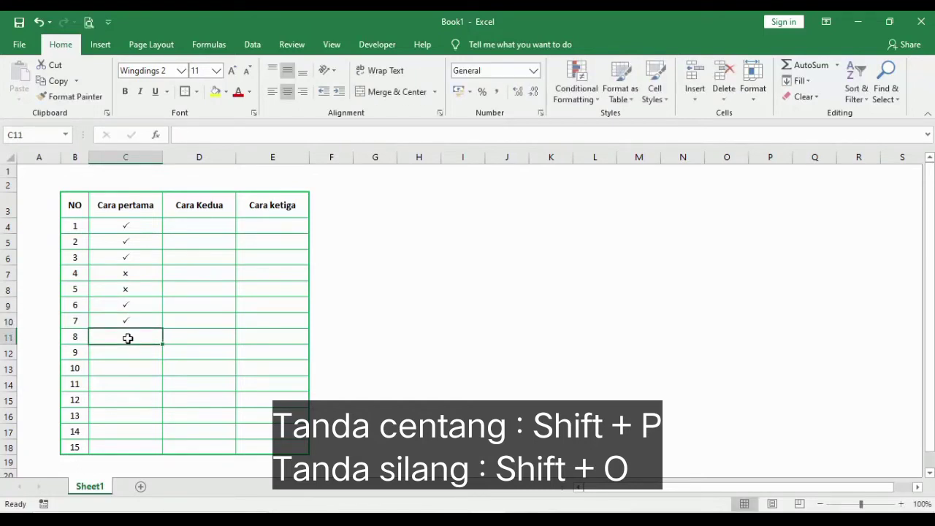
type("O")
key("Return")
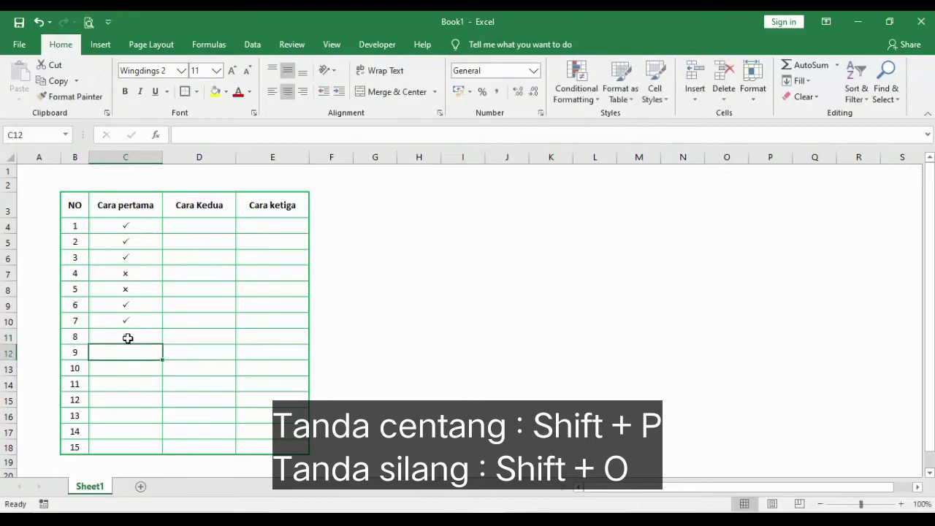
type("O")
key("Return")
type("O")
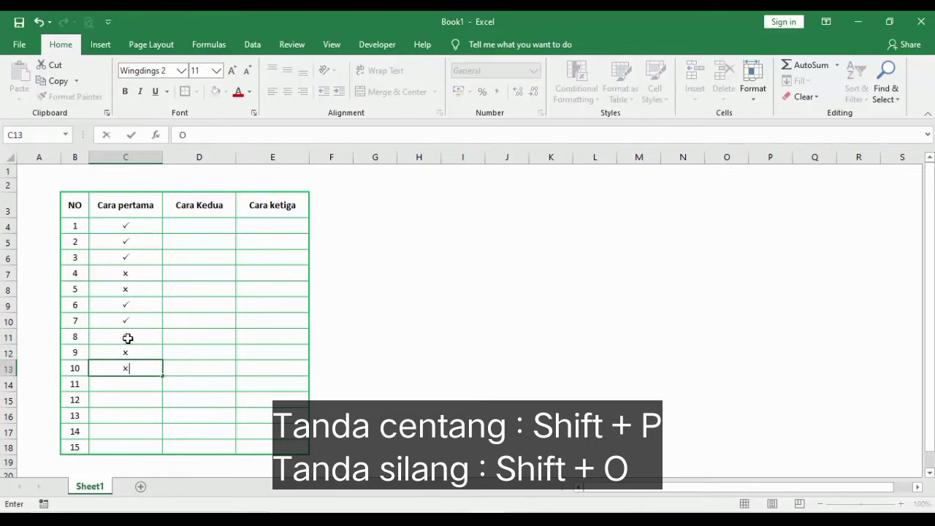
key("Return")
type("O")
key("Return")
type("P")
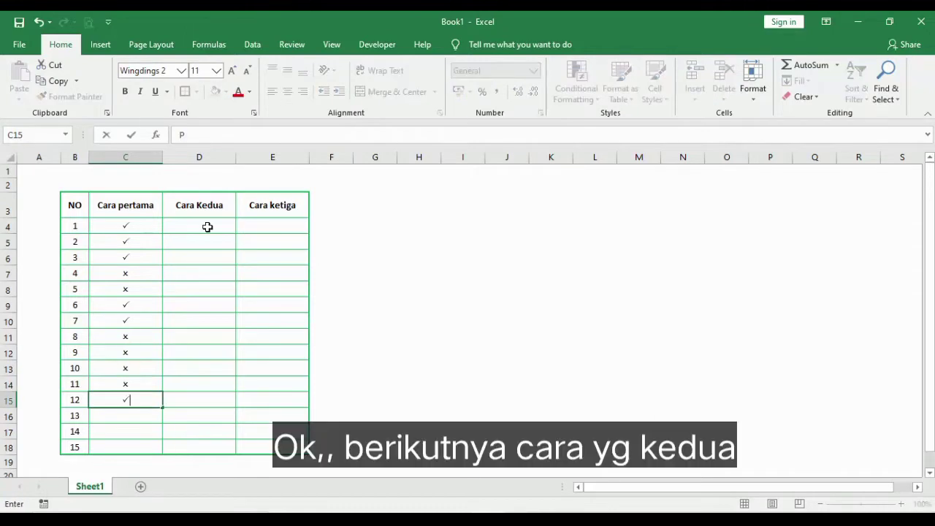
left_click(208, 227)
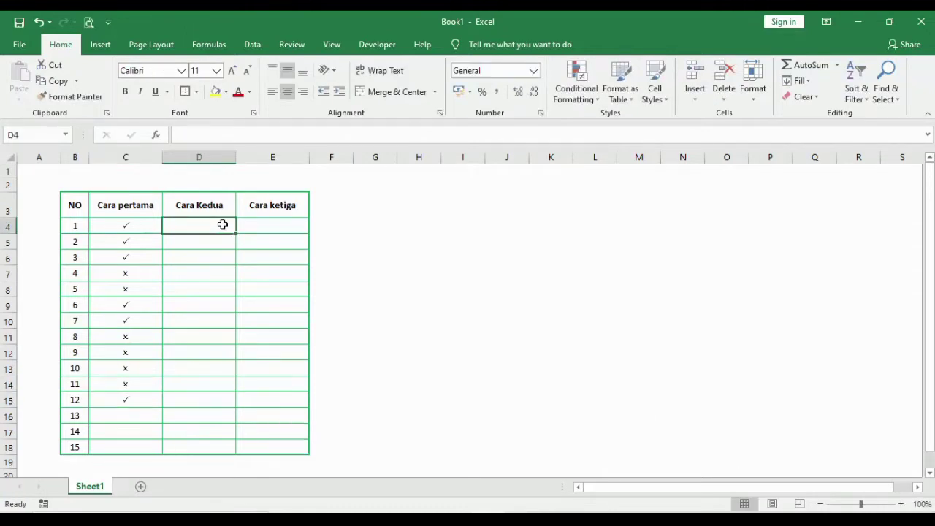
Start a new conditional formatting rule for D4:D18 in the Cara Kedua column with the Icon Sets format style.
left_click_drag(222, 224, 211, 441)
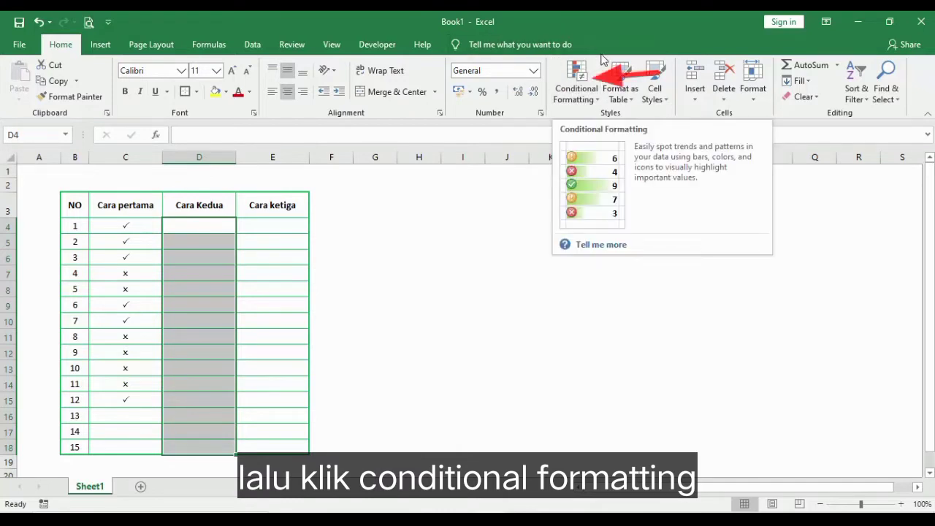
left_click(577, 73)
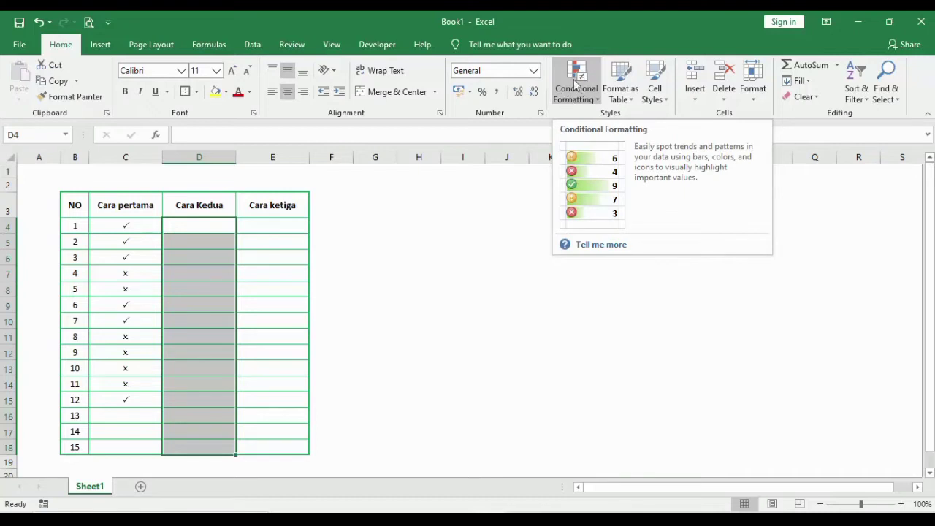
left_click(578, 94)
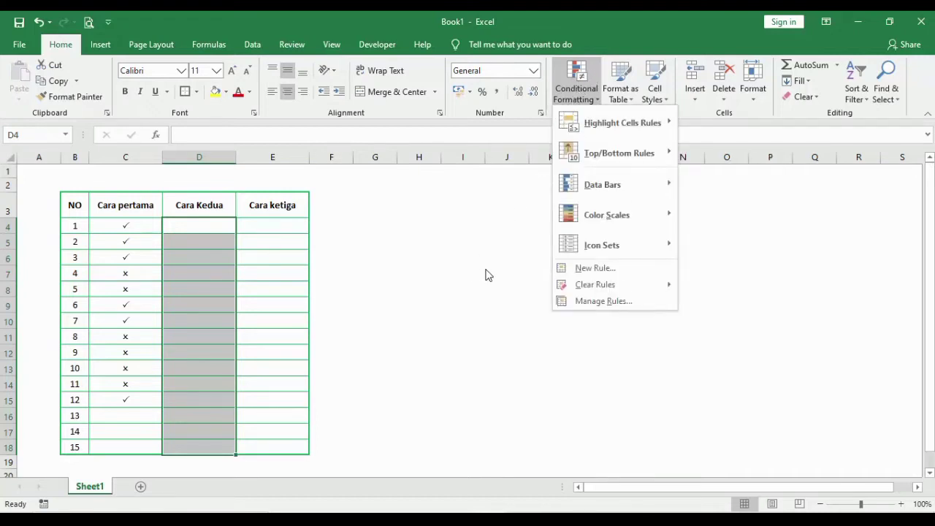
left_click(605, 268)
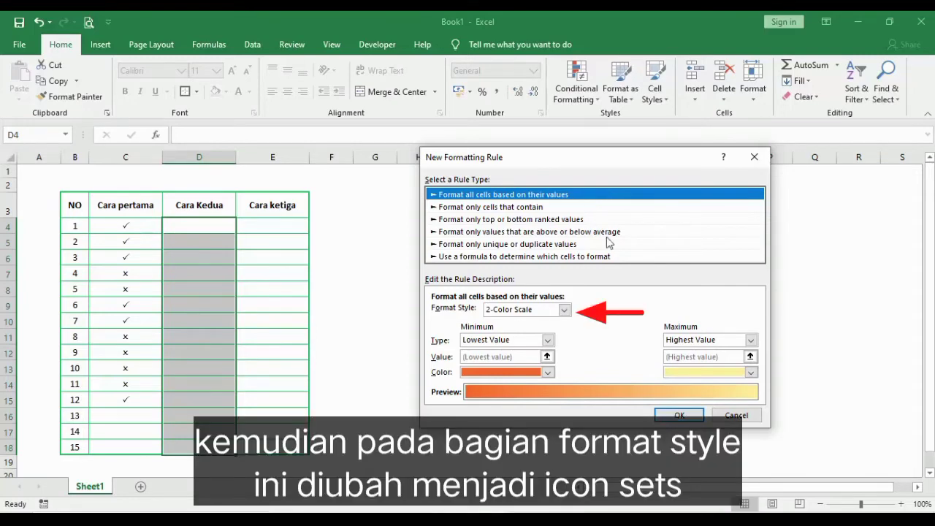
left_click(565, 310)
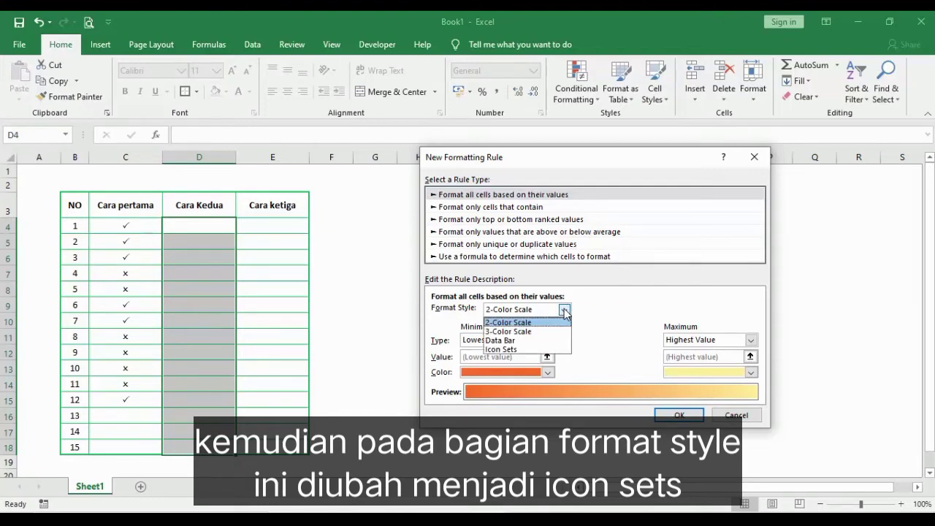
left_click(515, 350)
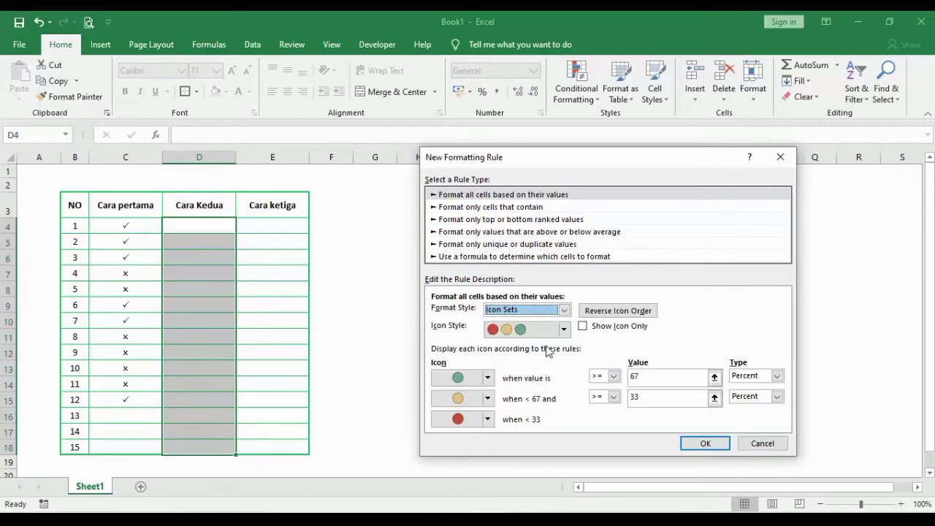
Choose the uncircled cross, exclamation and check mark icon style for the rule and show only the icons.
left_click(565, 330)
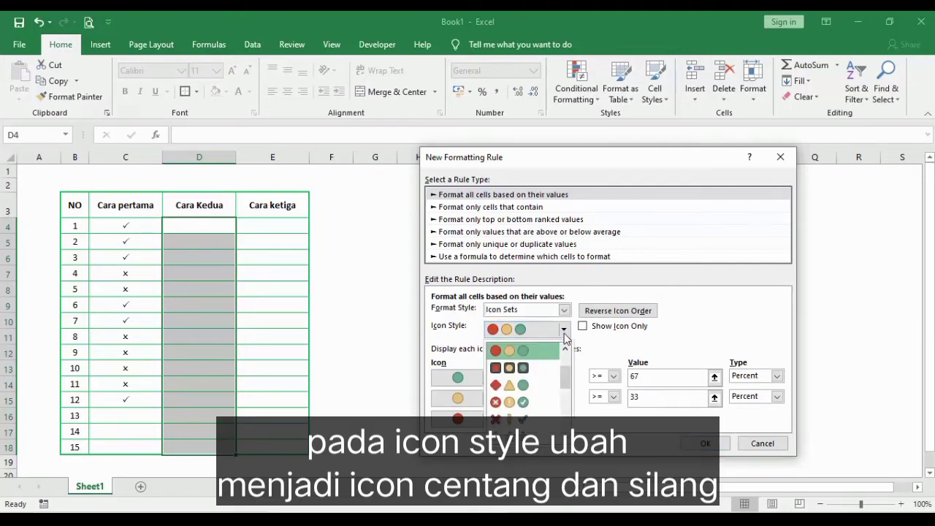
left_click_drag(563, 373, 565, 388)
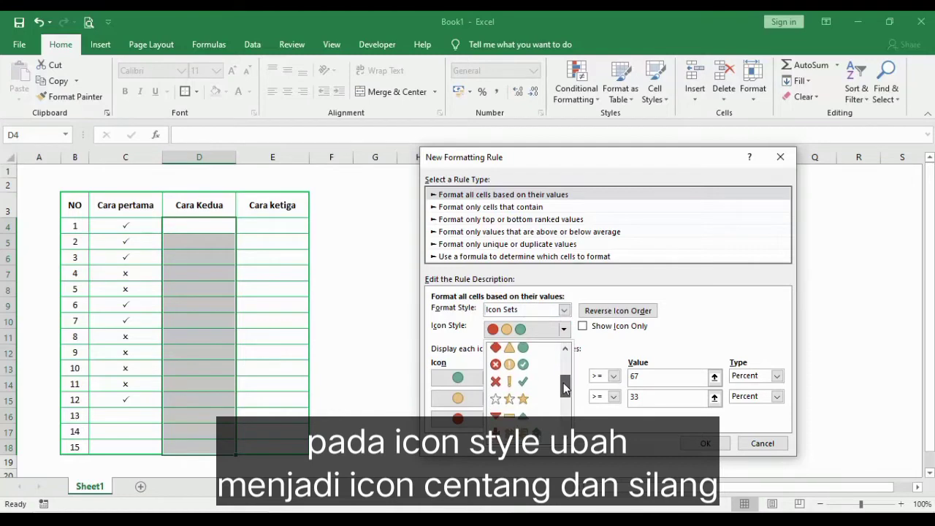
left_click(519, 388)
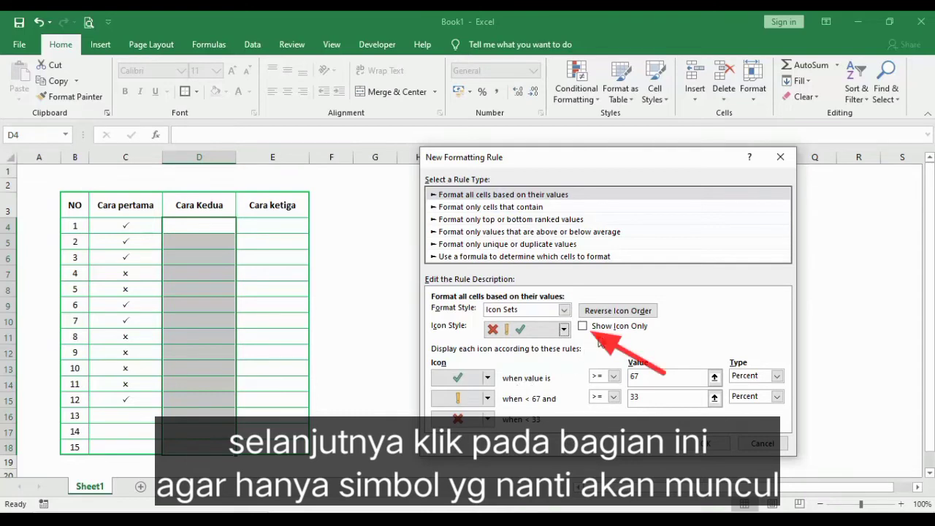
left_click(582, 326)
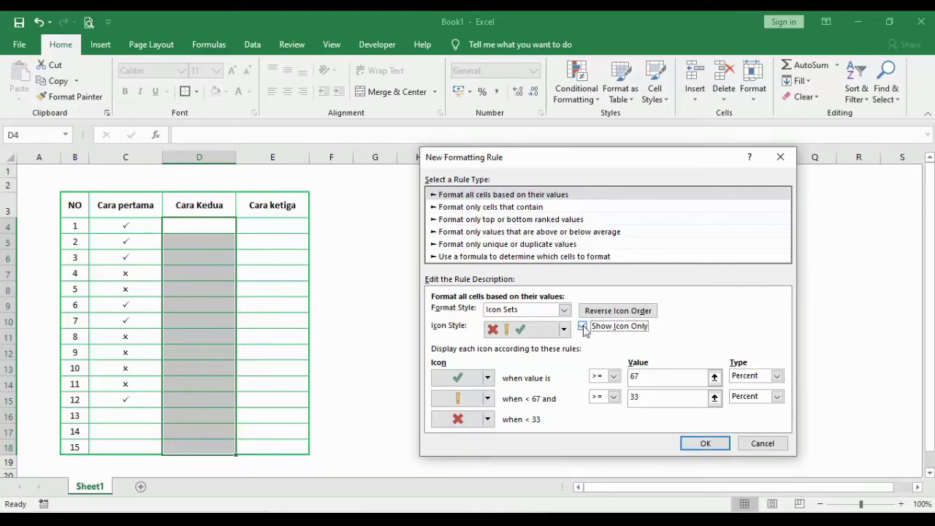
Change the rule's second icon to a red cross and its third icon to No Cell Icon.
left_click(490, 401)
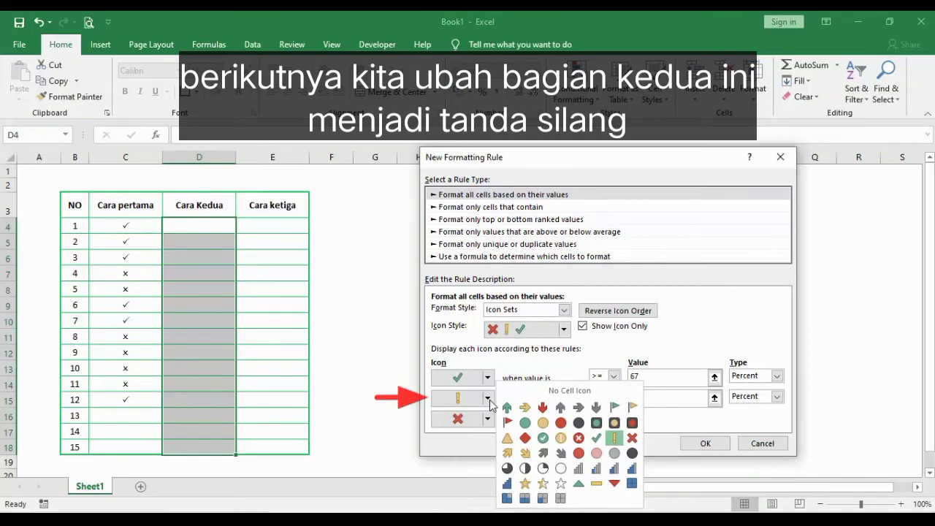
left_click(631, 439)
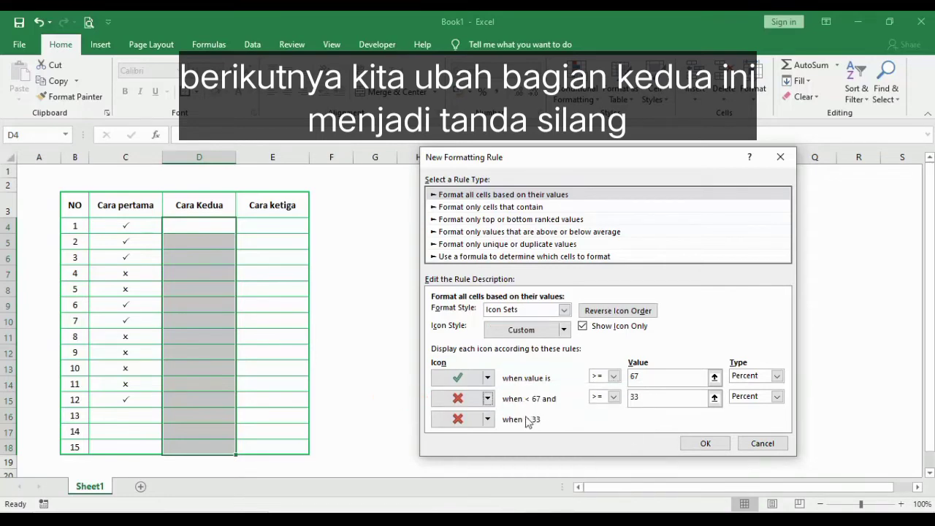
left_click(488, 419)
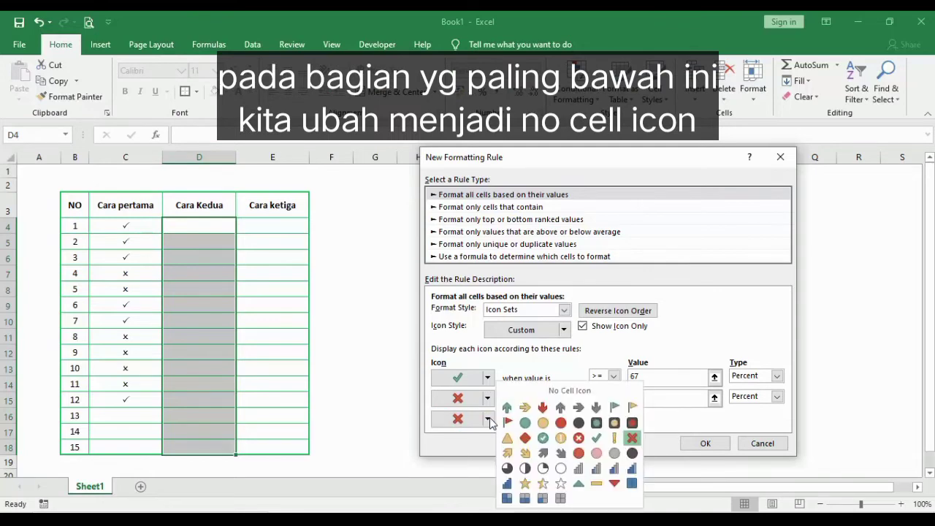
left_click(575, 391)
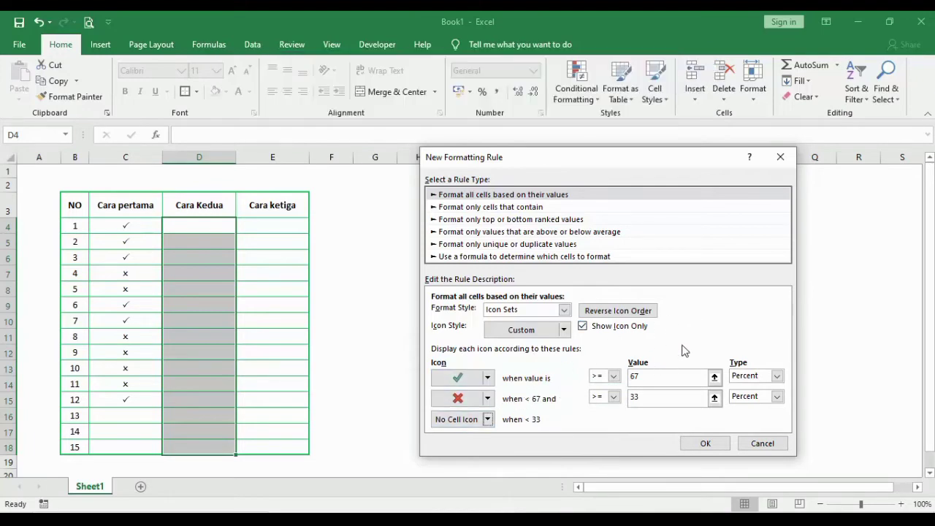
Set the type of both icon thresholds in the formatting rule to Number.
left_click(778, 376)
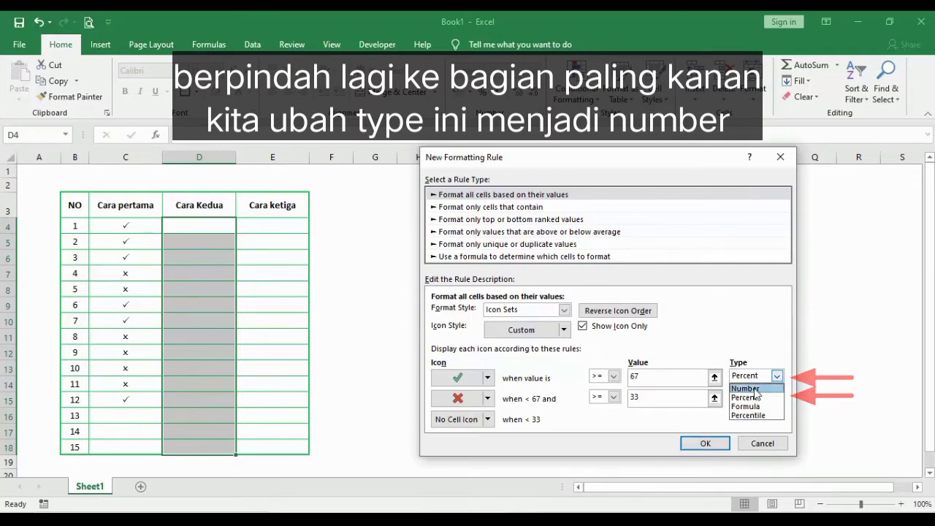
left_click(756, 389)
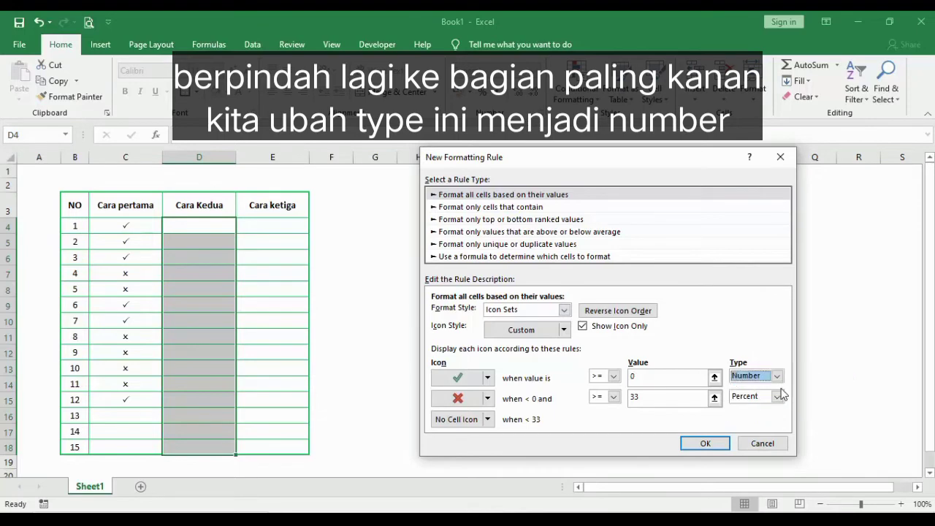
left_click(777, 396)
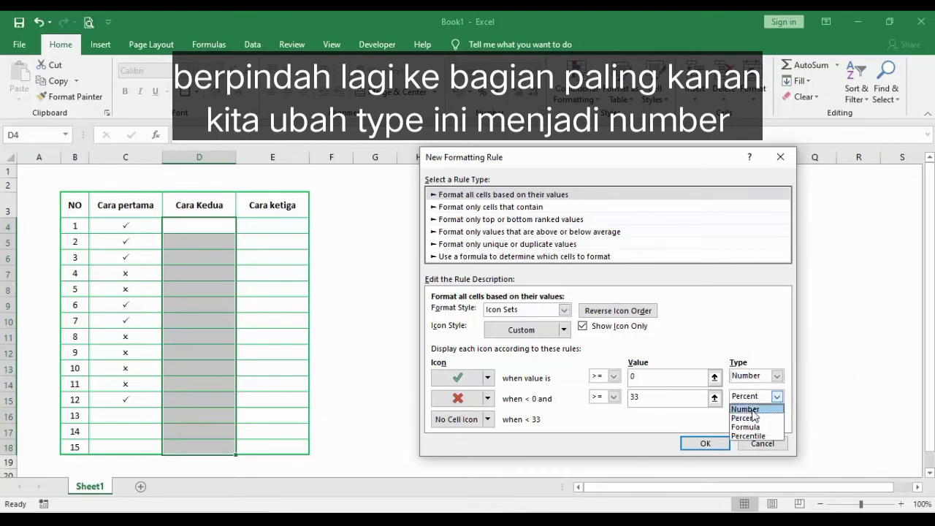
left_click(755, 417)
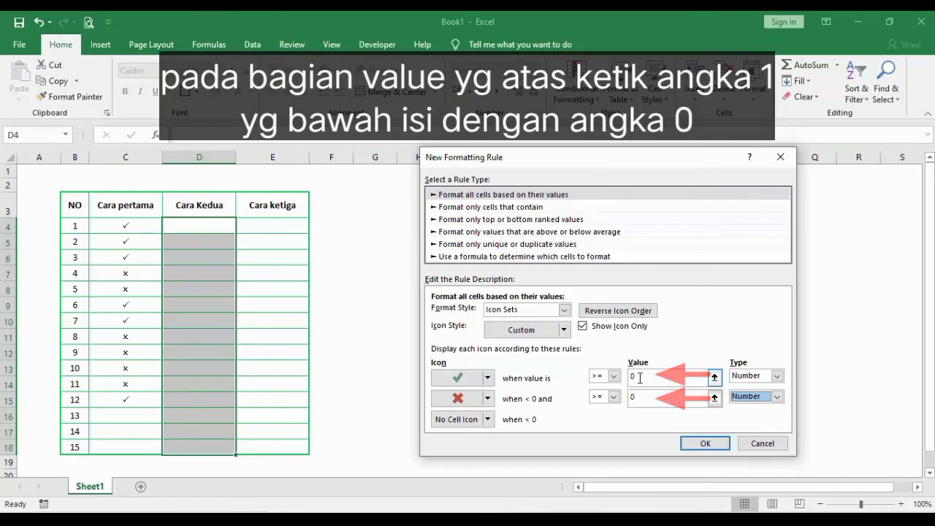
Set the check mark threshold to 1, keep the red cross threshold at 0, and apply the rule.
left_click(640, 377)
key("BackSpace")
type("1")
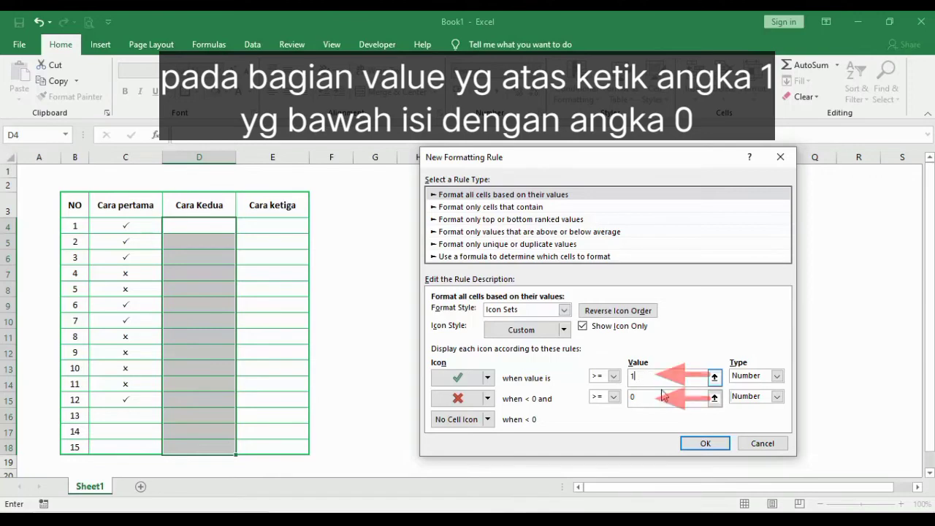
left_click(632, 396)
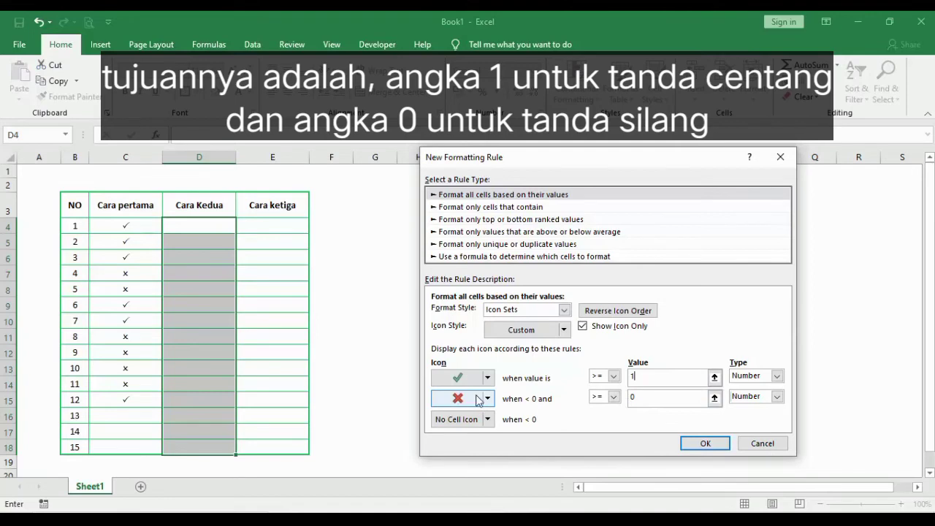
left_click(705, 445)
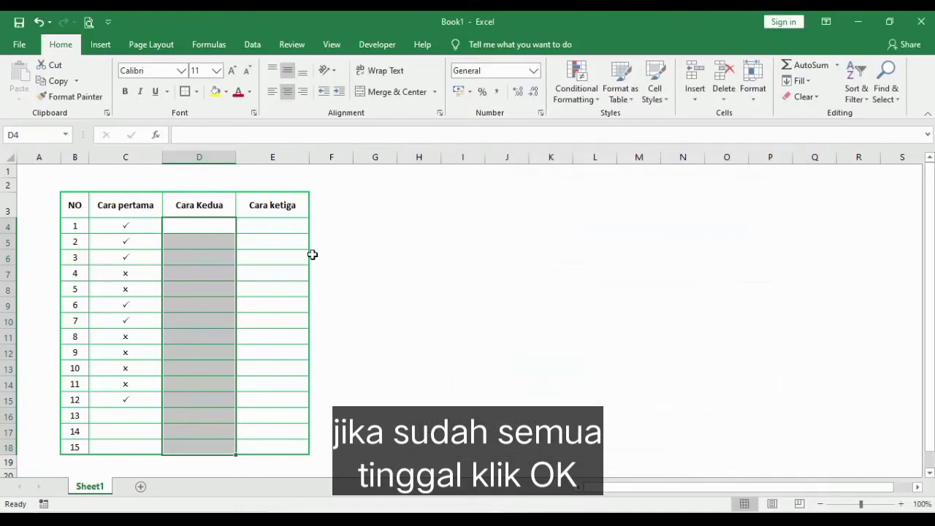
Enter 1 in D4 for a check mark and 0 in D5 for a cross.
left_click(191, 226)
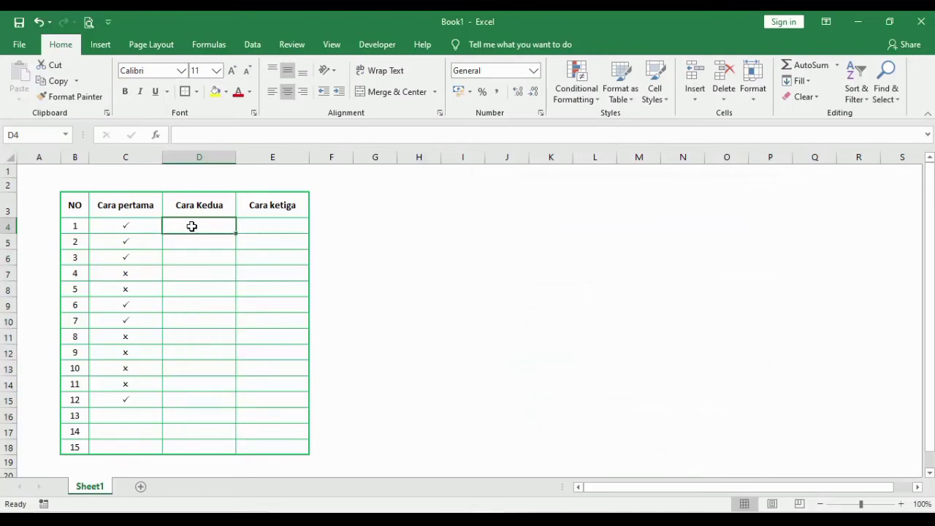
type("1")
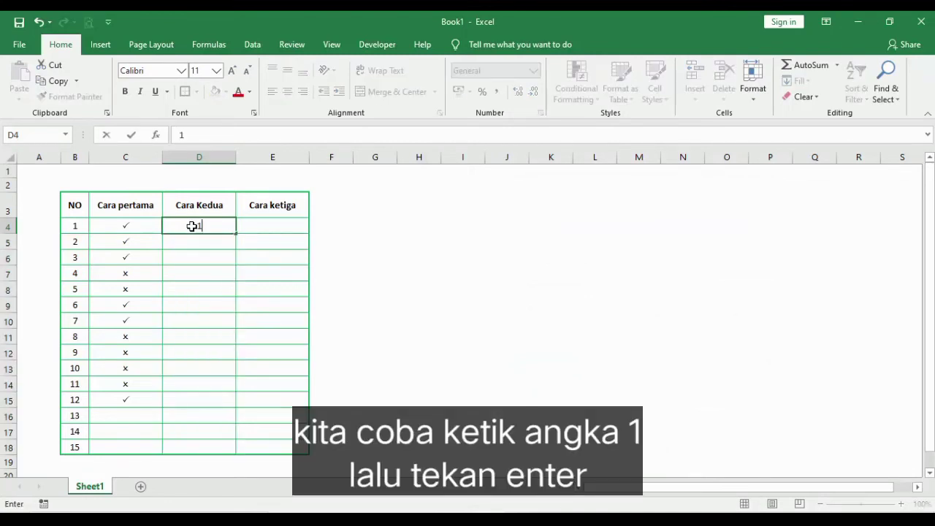
key("Return")
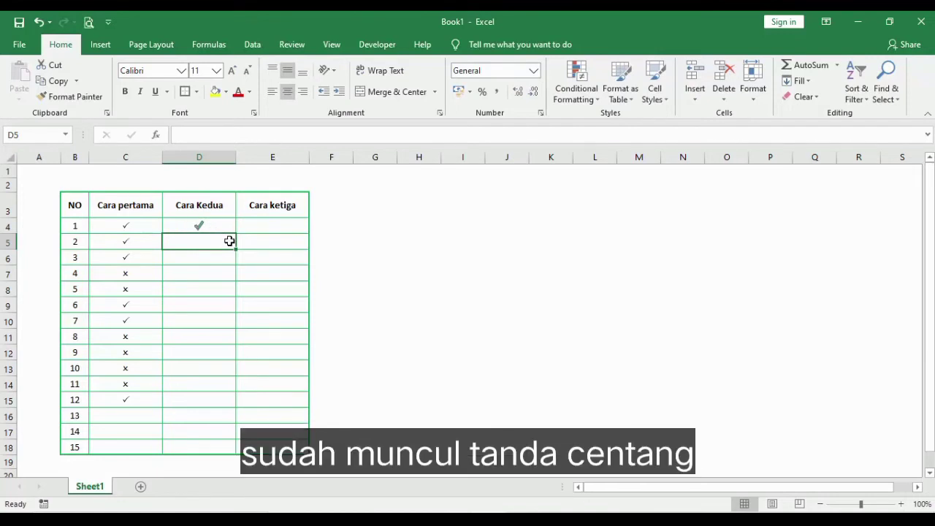
type("0")
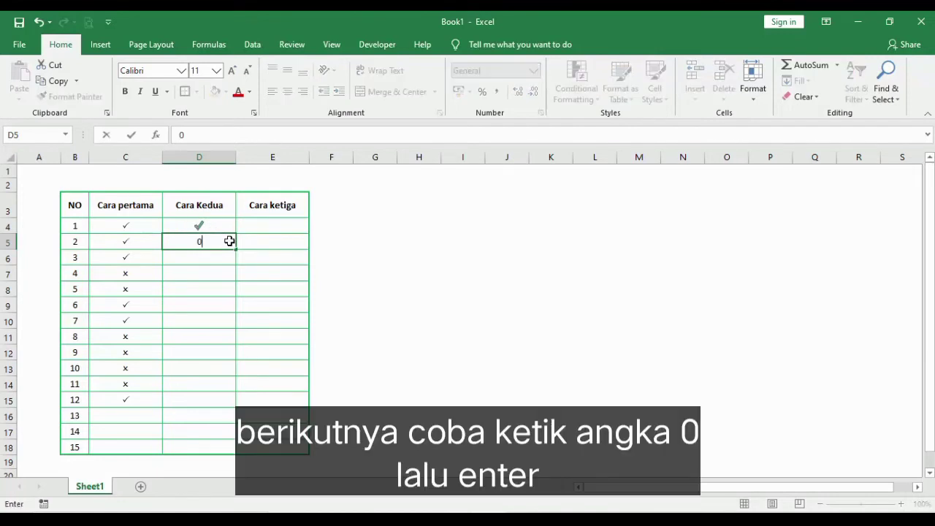
key("Return")
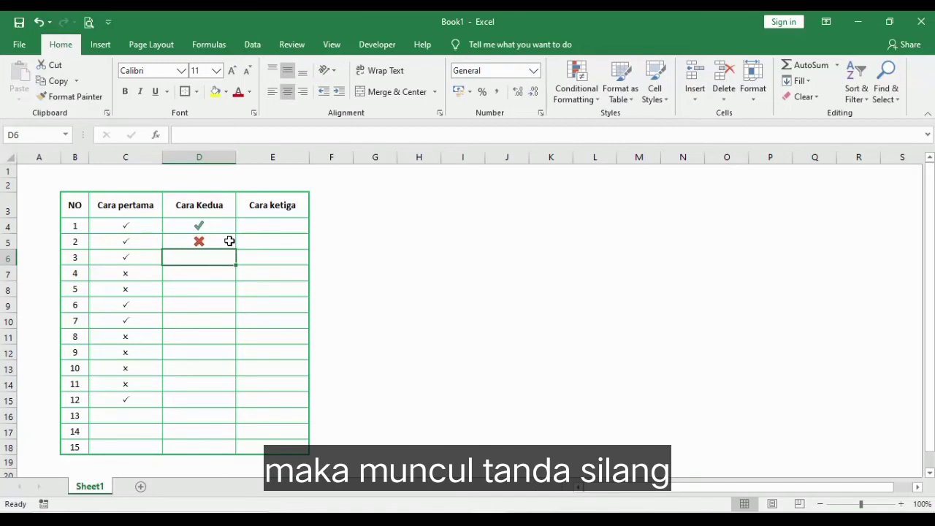
Fill D6:D8 with 1 for check marks and D9:D13 with 0 for crosses.
type("1")
key("Return")
type("1")
key("Return")
type("1")
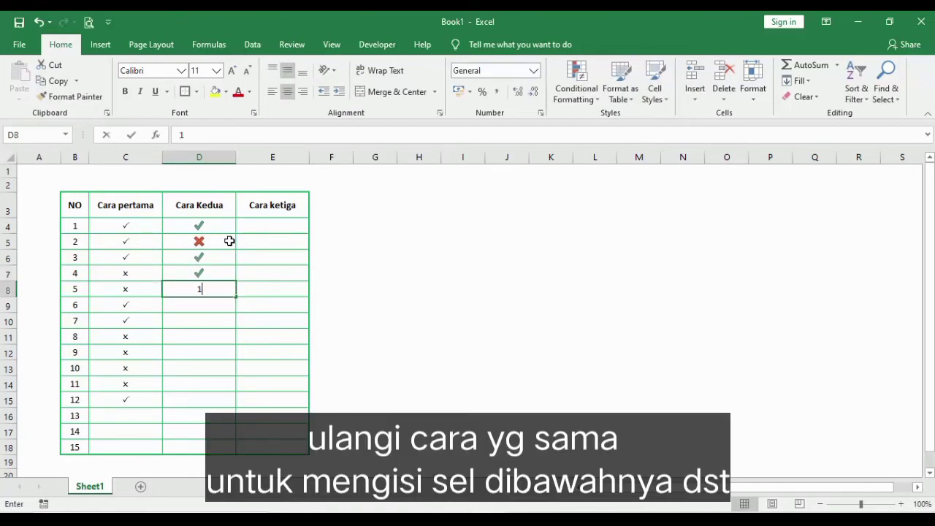
key("Return")
type("0")
key("Return")
type("0")
key("Return")
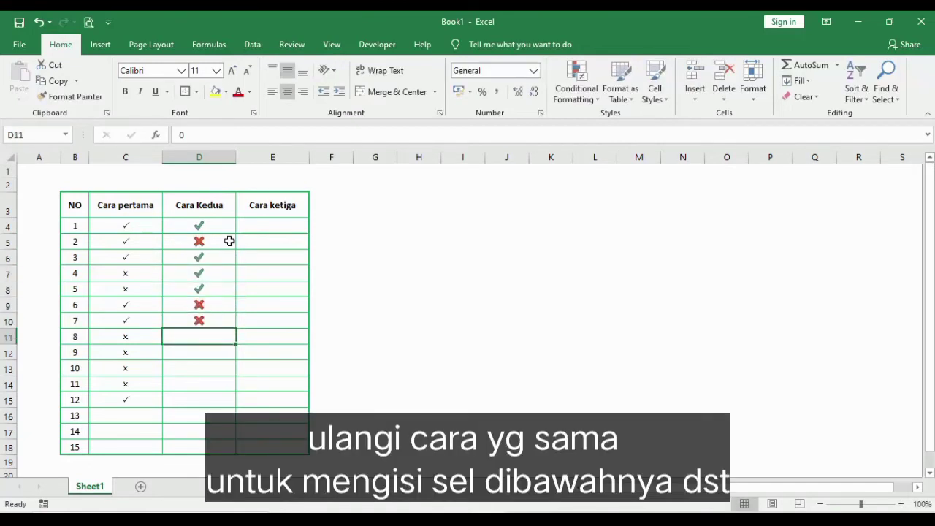
type("0")
key("Return")
type("0")
key("Return")
type("0")
key("Return")
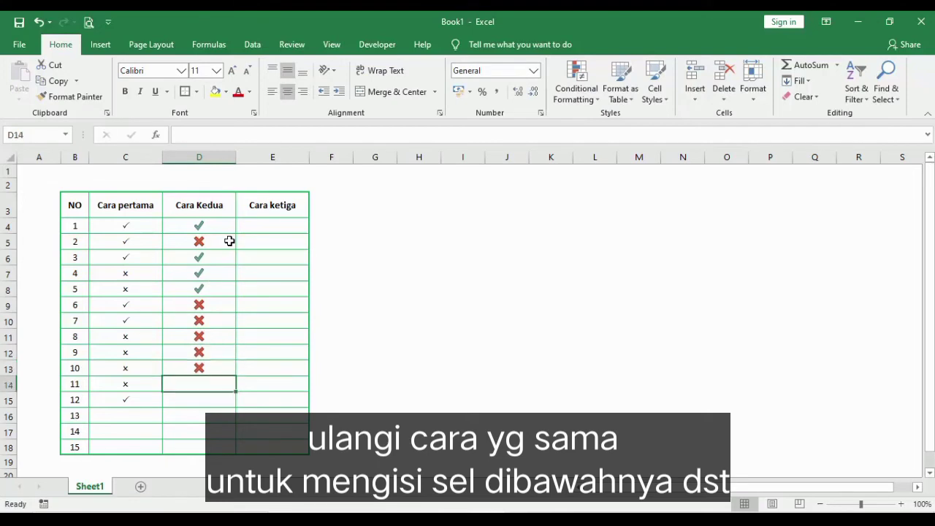
Fill D14:D16 with 1 for check marks and D17:D18 with 0 for crosses.
type("1")
key("Return")
type("1")
key("Return")
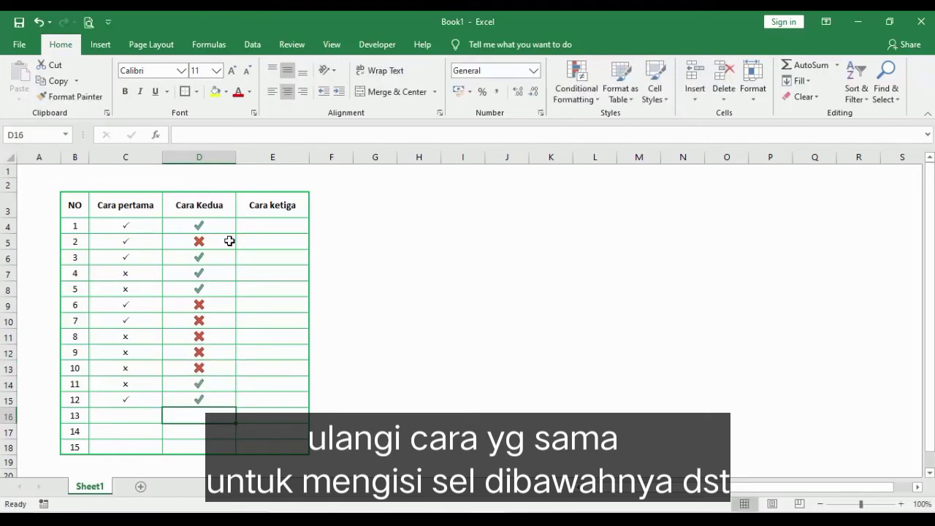
type("1")
key("Return")
type("0")
key("Return")
type("0")
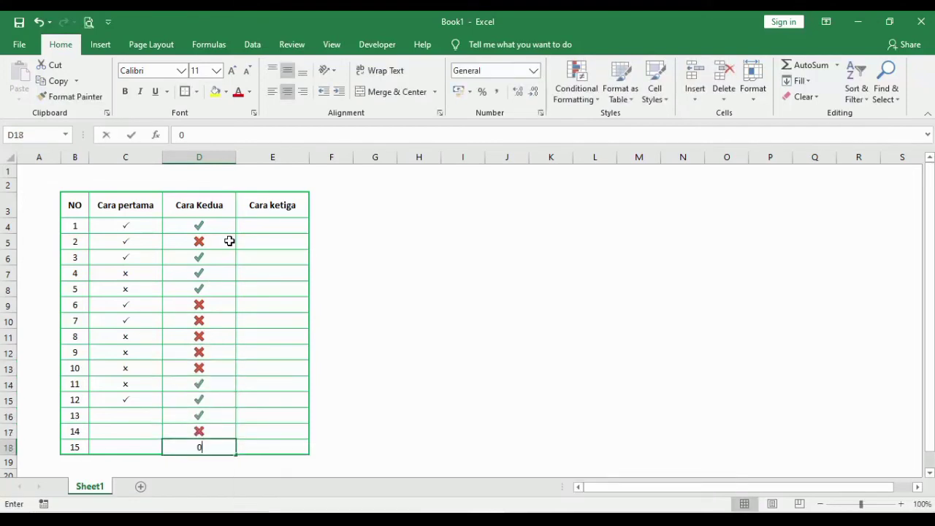
key("Return")
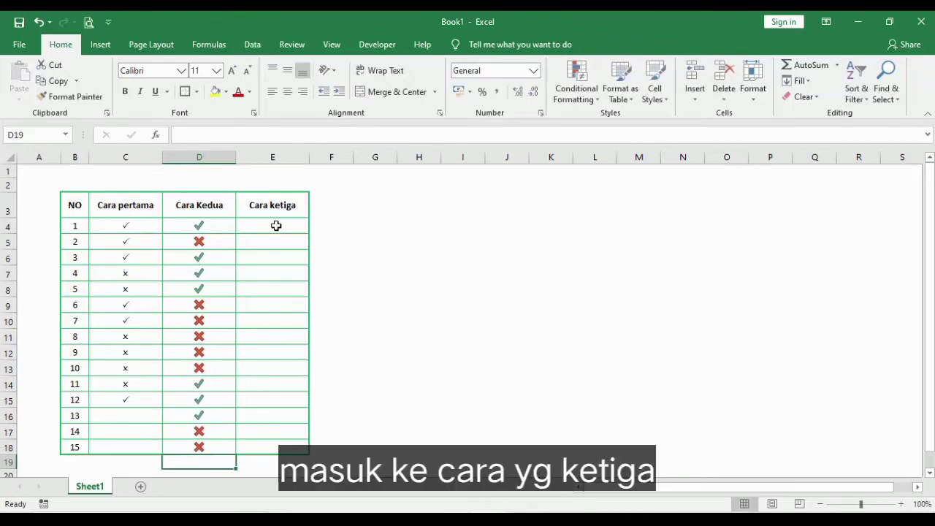
Insert a Check Box form control in E4 of the Cara ketiga column and align it with the cell's row.
left_click(276, 225)
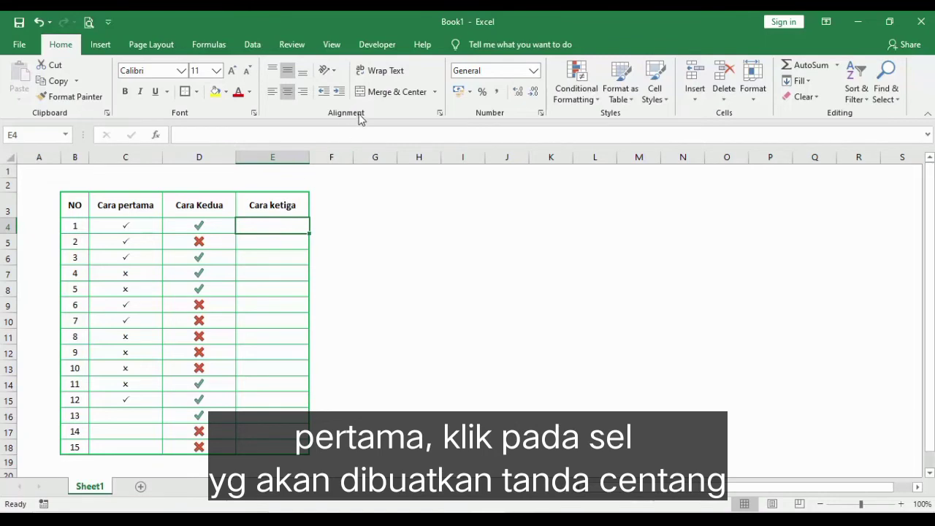
left_click(378, 45)
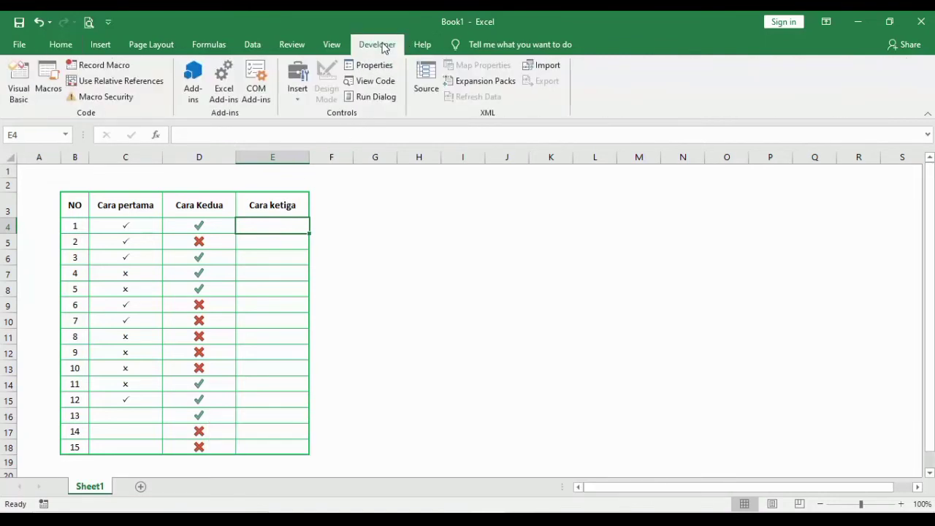
left_click(297, 97)
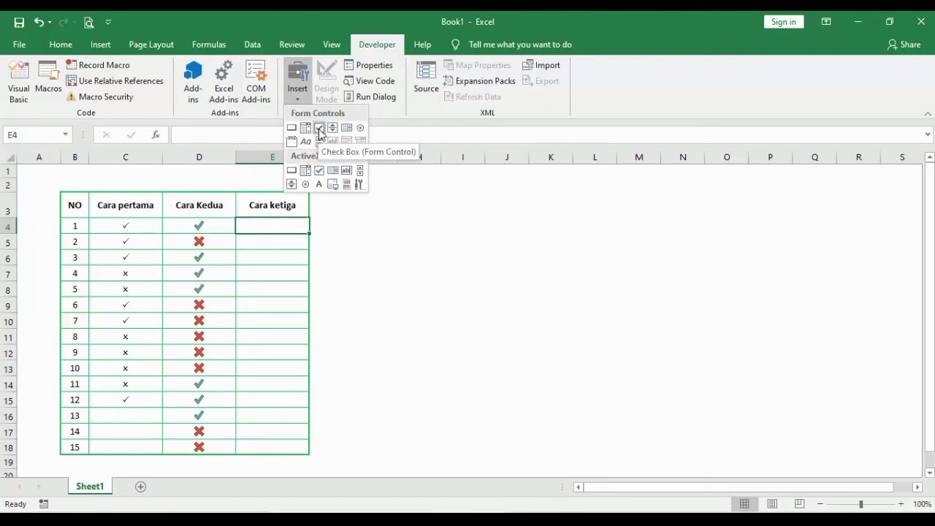
left_click(319, 128)
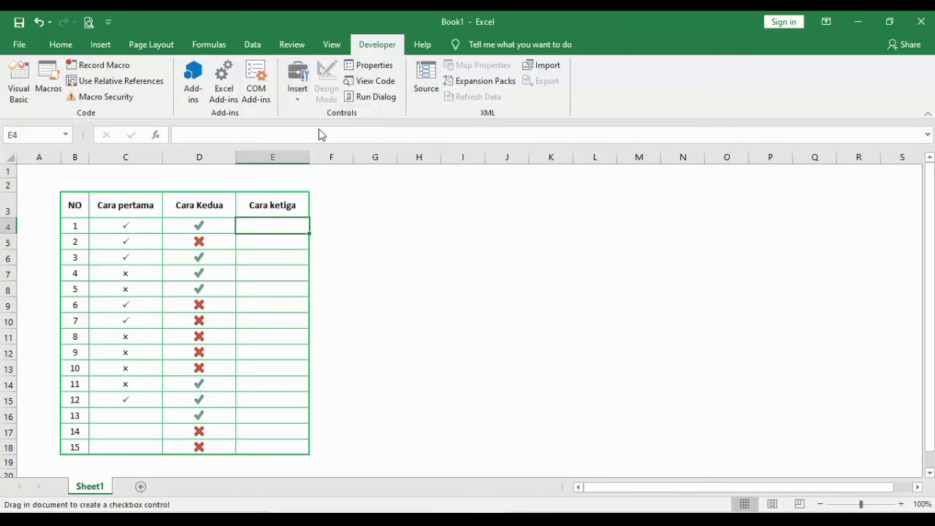
left_click(260, 224)
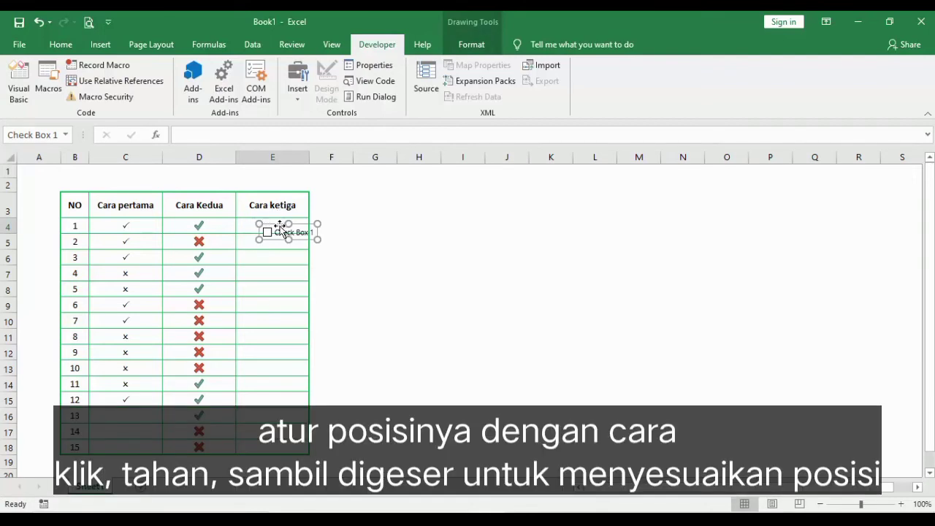
left_click_drag(280, 228, 279, 220)
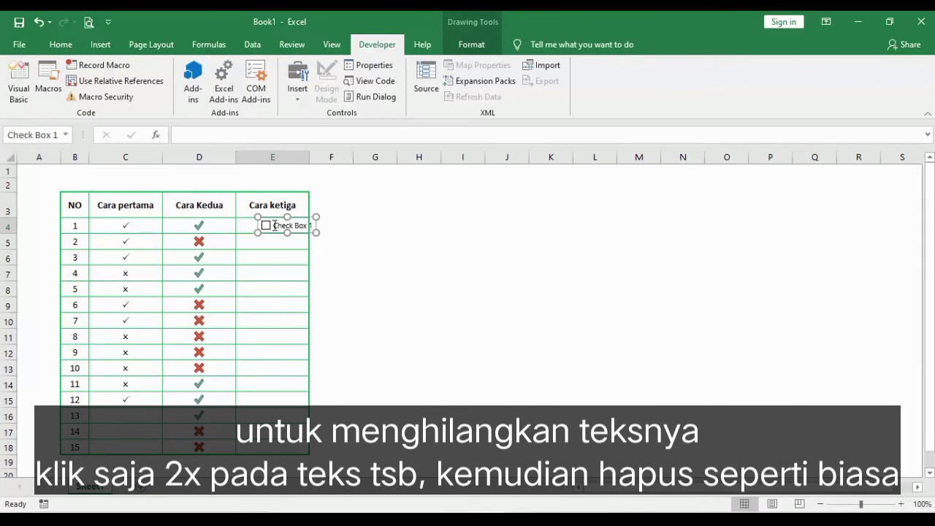
Delete the check box's label text in E4 so only the box remains, and deselect it.
double_click(274, 225)
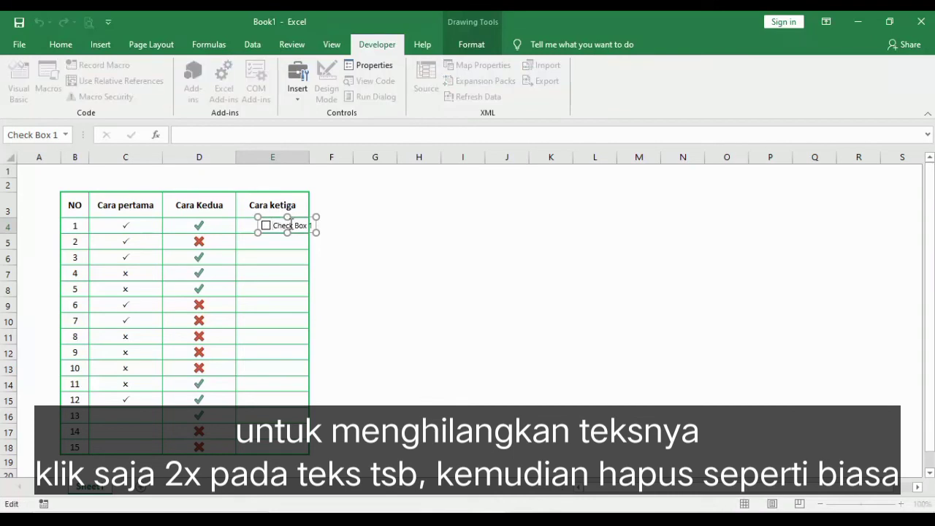
key("Delete")
key("Delete")
key("Delete")
key("Delete")
key("Delete")
key("Delete")
key("Delete")
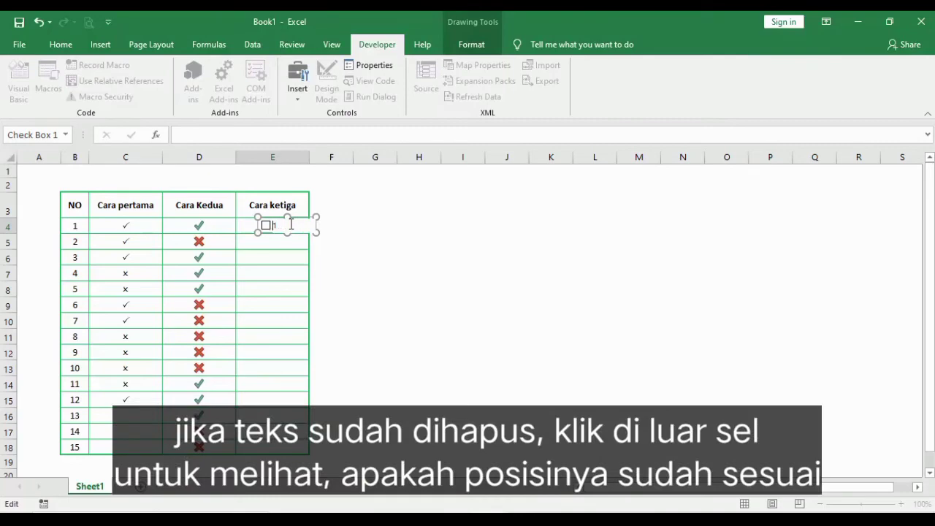
left_click(342, 226)
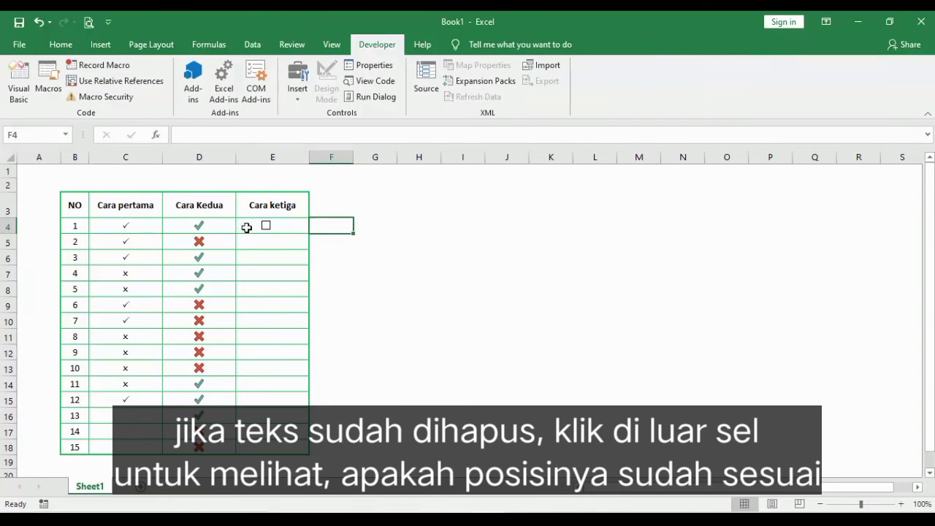
Fill the check box cell E4 down through E18 and deselect the range.
left_click(247, 227)
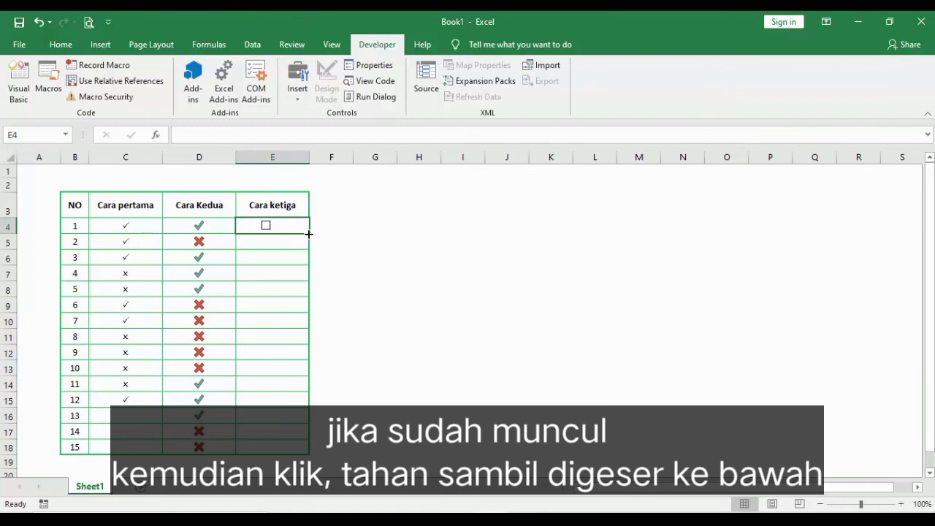
left_click_drag(308, 234, 309, 447)
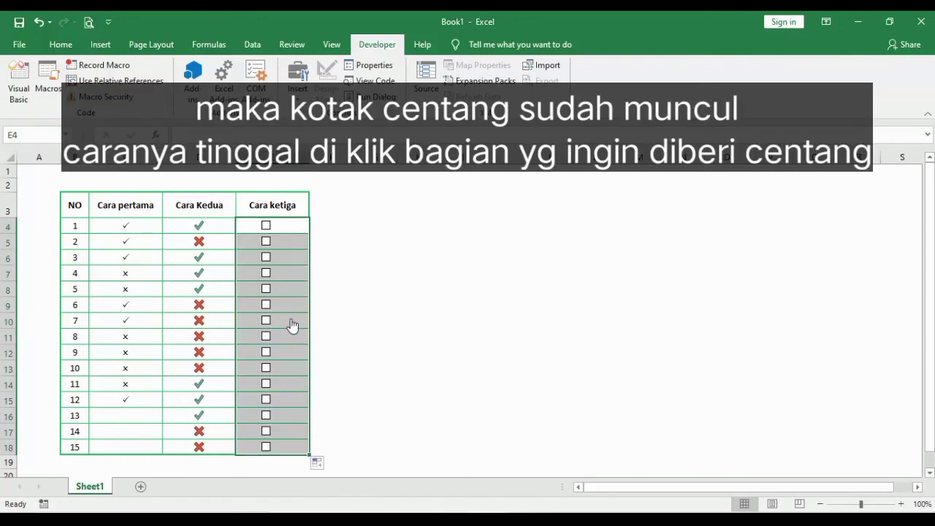
left_click(358, 232)
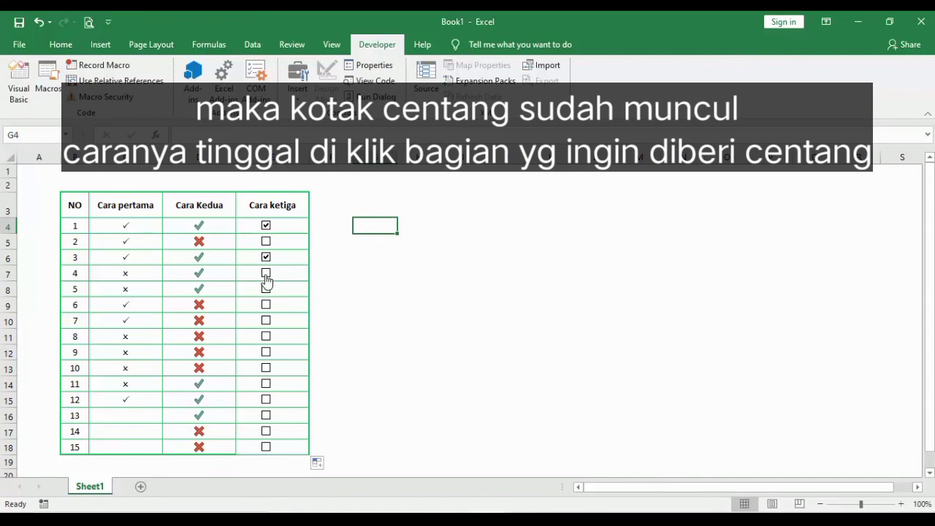
Tick the check boxes in the Cara ketiga column for numbers 4, 5 and 8.
left_click(266, 274)
left_click(267, 291)
left_click(267, 338)
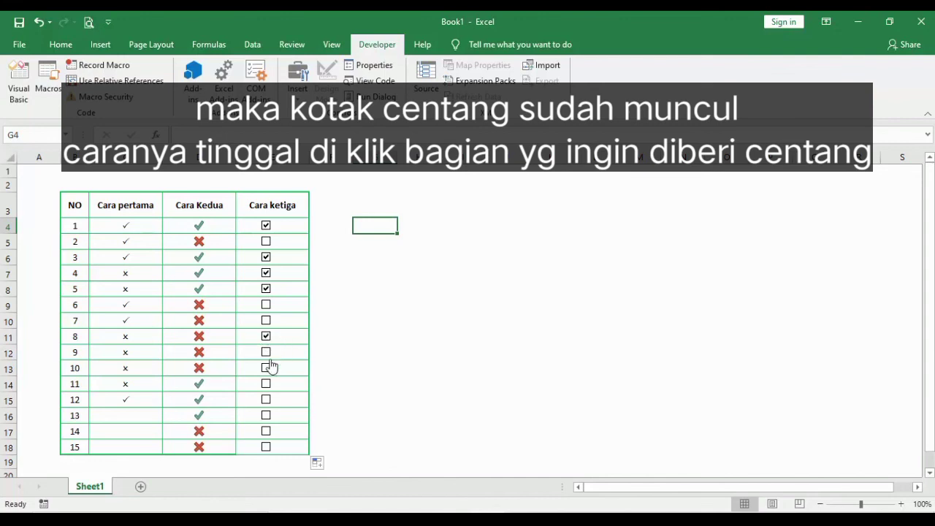